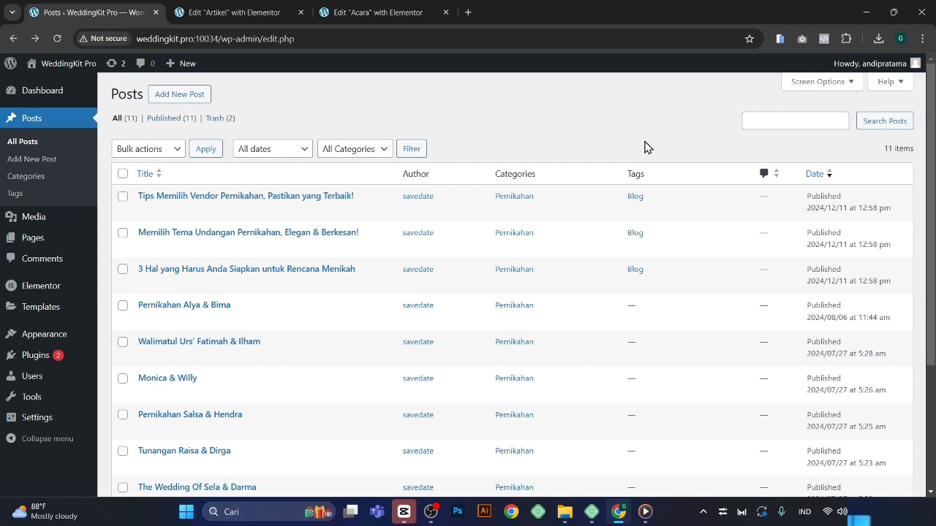
Step: Check the post tags list, and use Quick Edit to tag the "Tips Memilih Vendor Pernikahan, Pastikan yang Terbaik!" post with Blog and update it
click(24, 195)
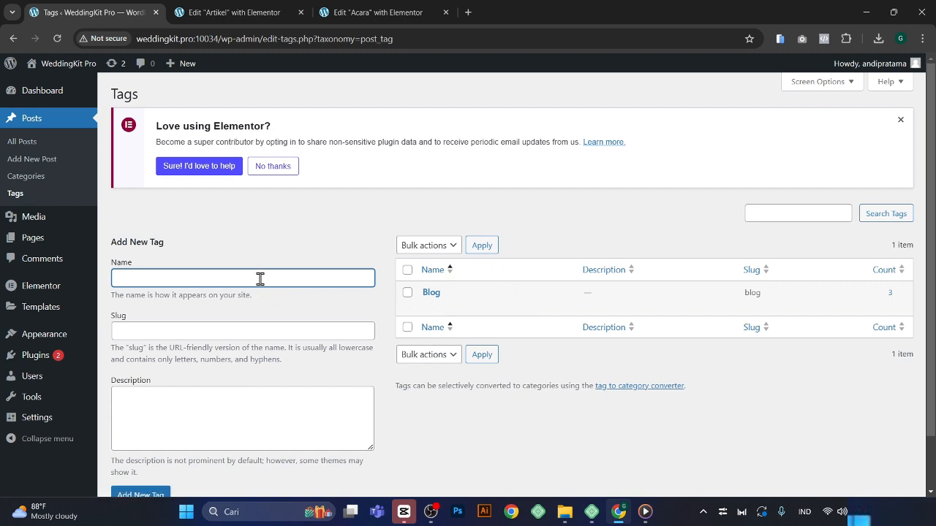
click(39, 133)
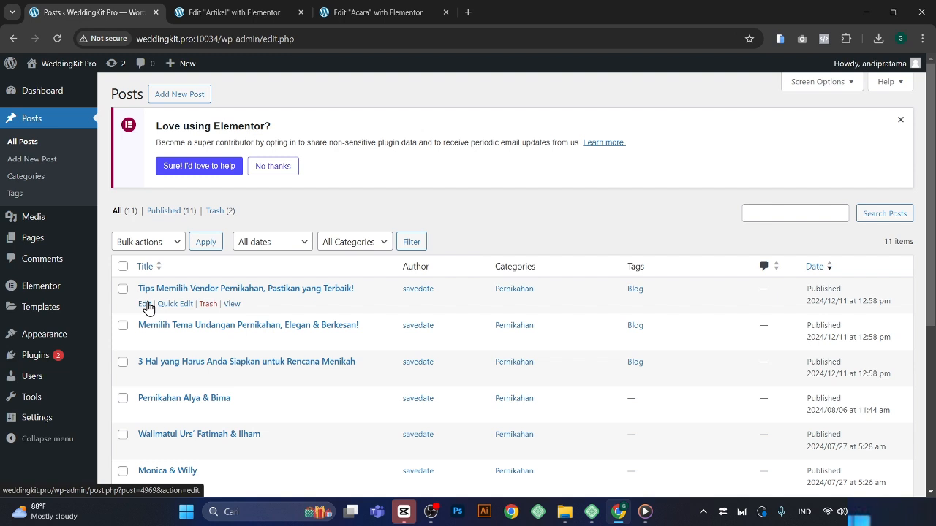
click(173, 304)
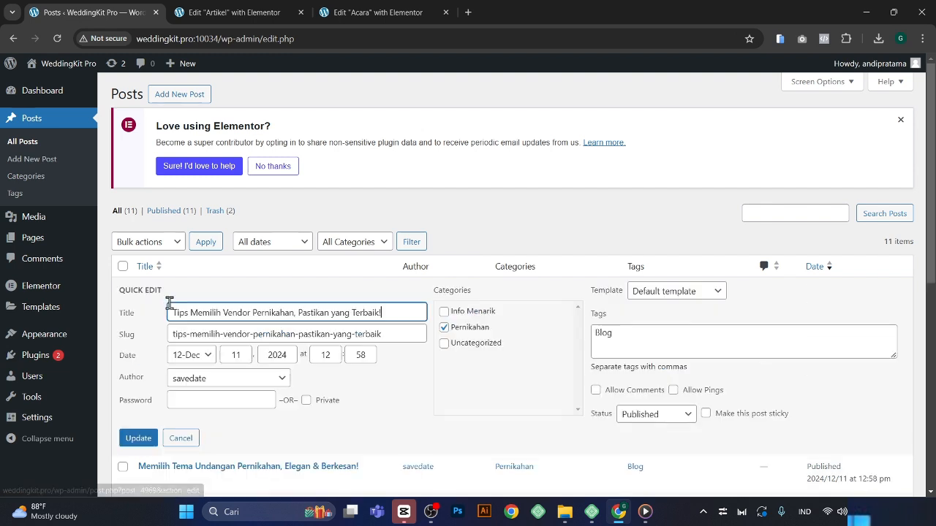
click(651, 338)
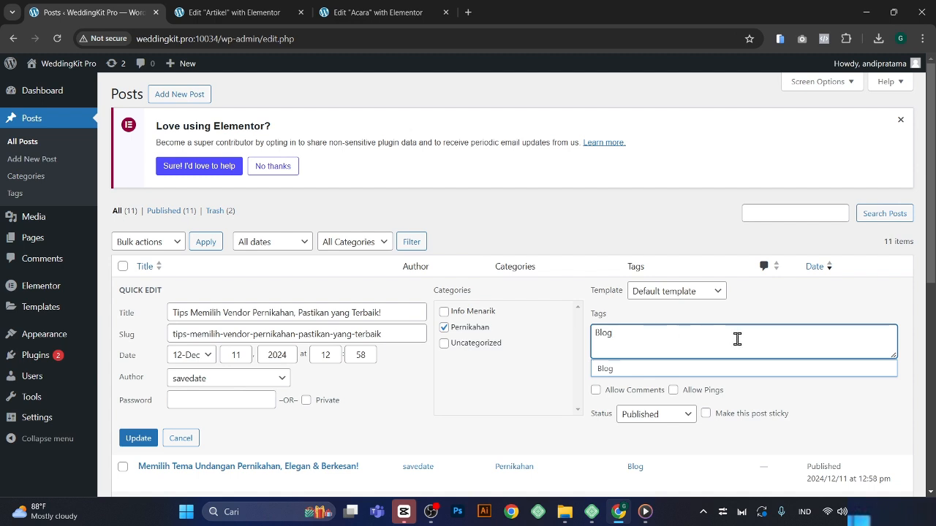
click(621, 369)
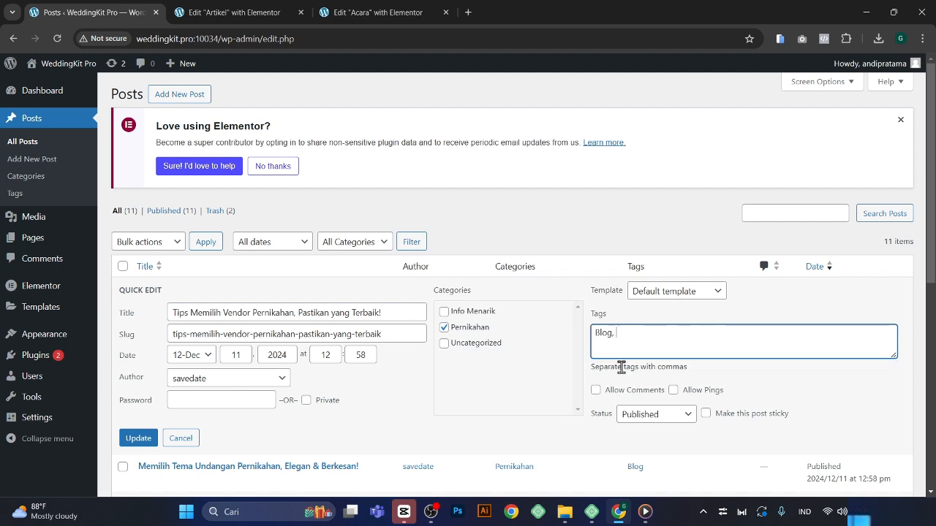
click(138, 438)
Step: Use Quick Edit on the Walimatul Urs' wedding post, leave its tags empty and update it
scroll(240, 277, down, 3)
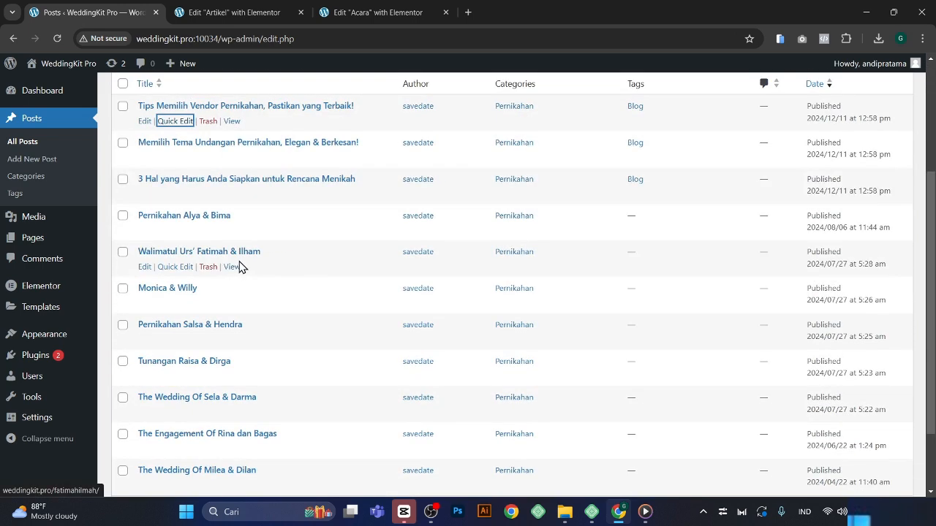
click(171, 271)
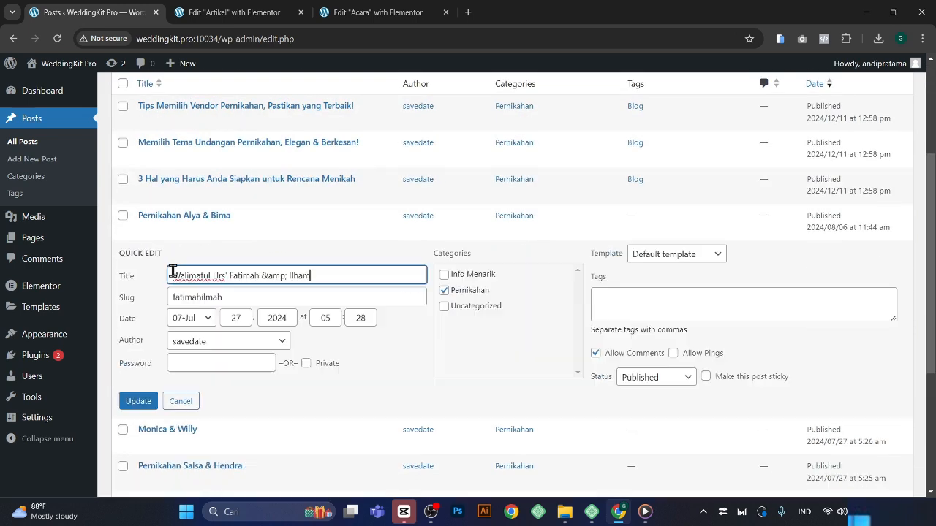
click(636, 310)
click(150, 406)
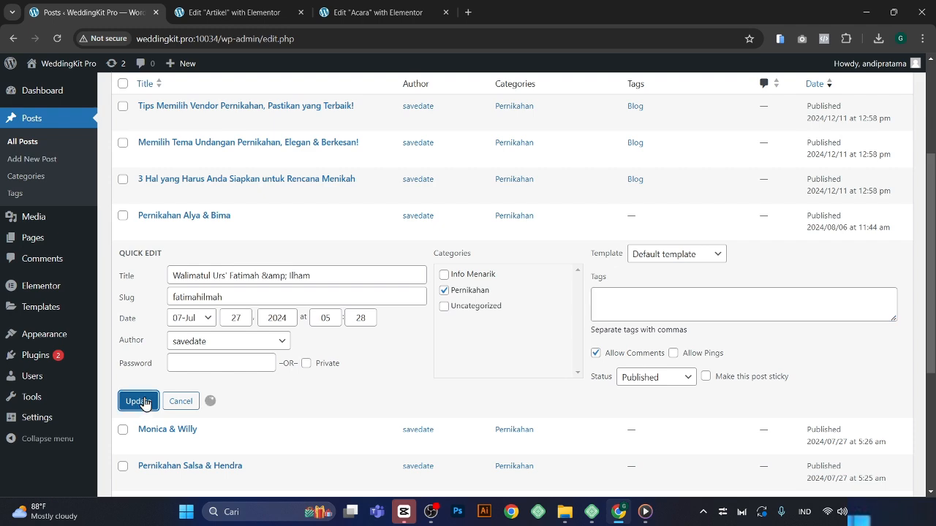
Step: View the list of pages, and in the Artikel page's Elementor editor open the query settings of the Loop Artikel grid
mouse_move(86, 246)
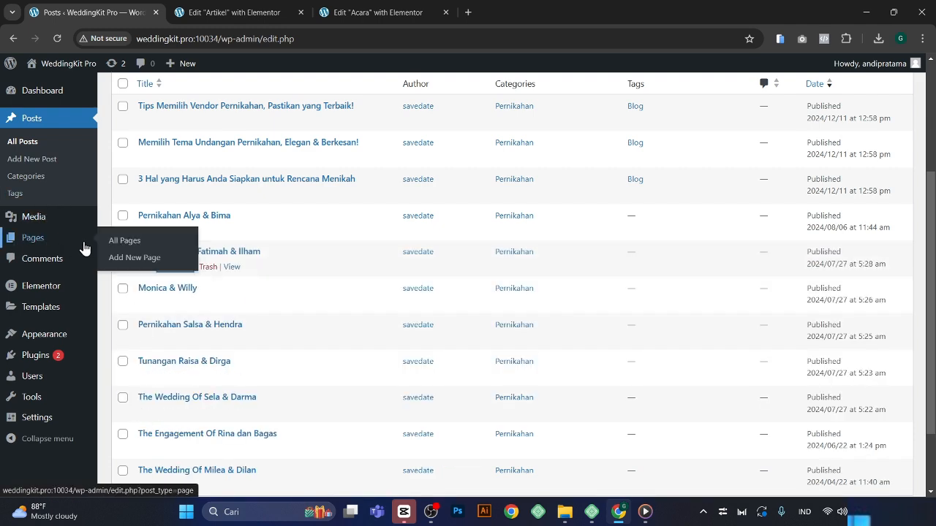
click(160, 241)
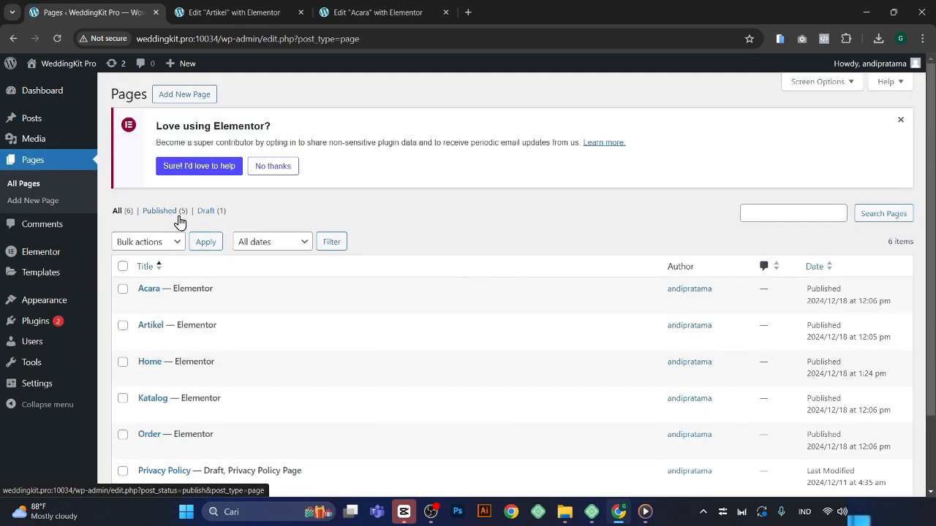
click(236, 12)
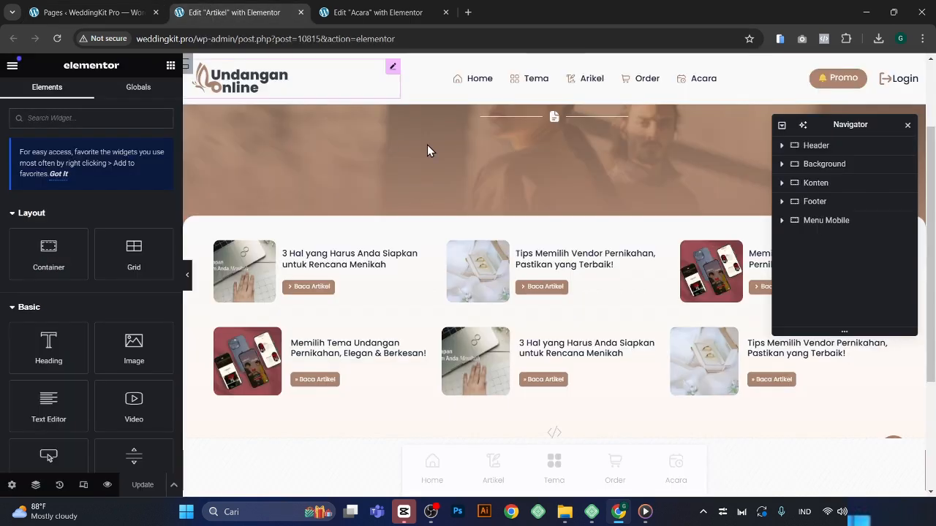
click(779, 353)
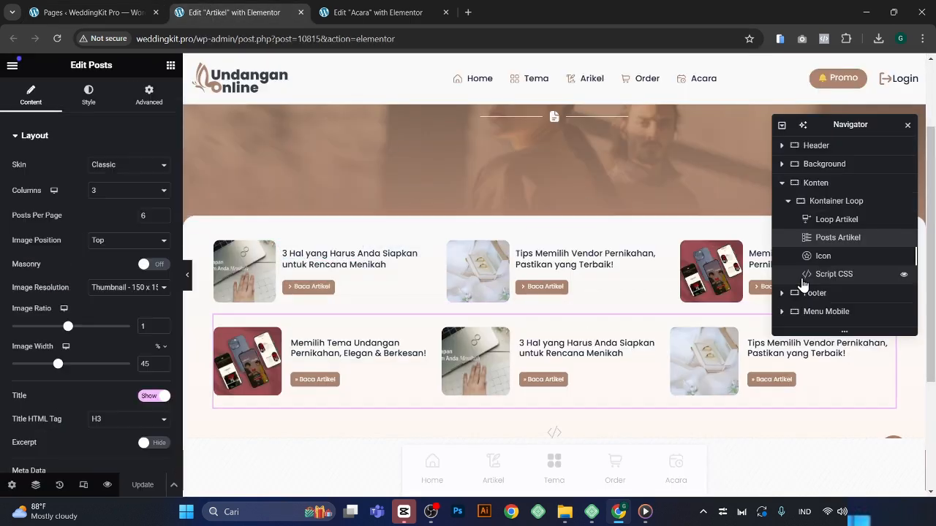
click(848, 220)
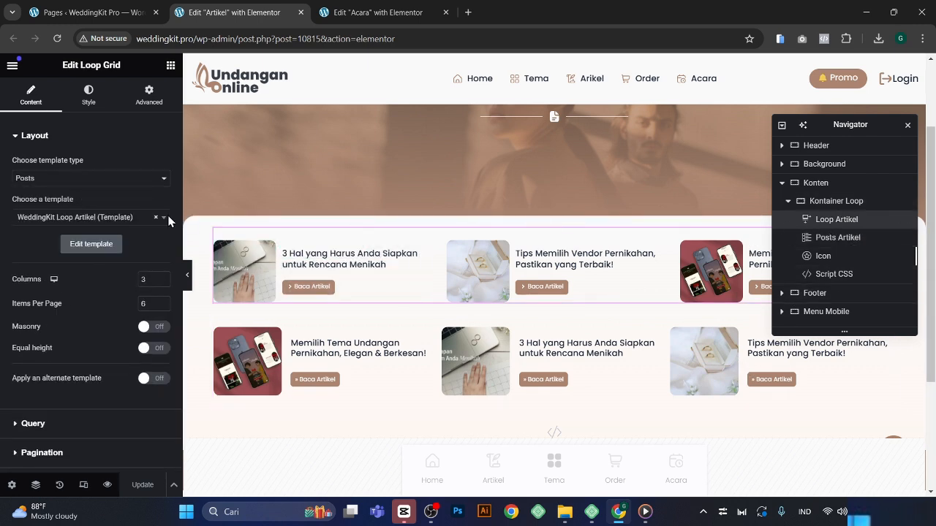
scroll(35, 278, down, 1)
click(12, 367)
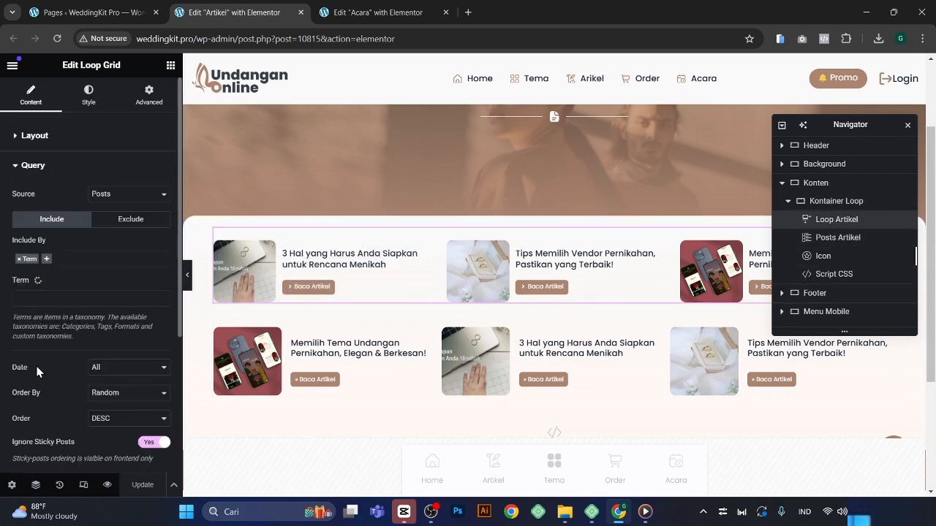
Step: Hide the Posts Artikel widget and review the Include and Exclude query settings of Loop Artikel
click(903, 238)
scroll(28, 264, down, 3)
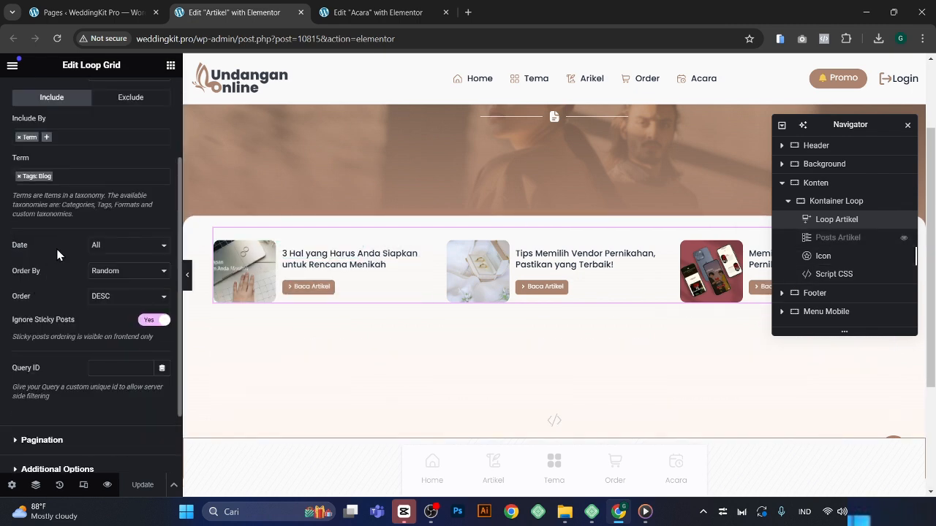
scroll(55, 338, down, 1)
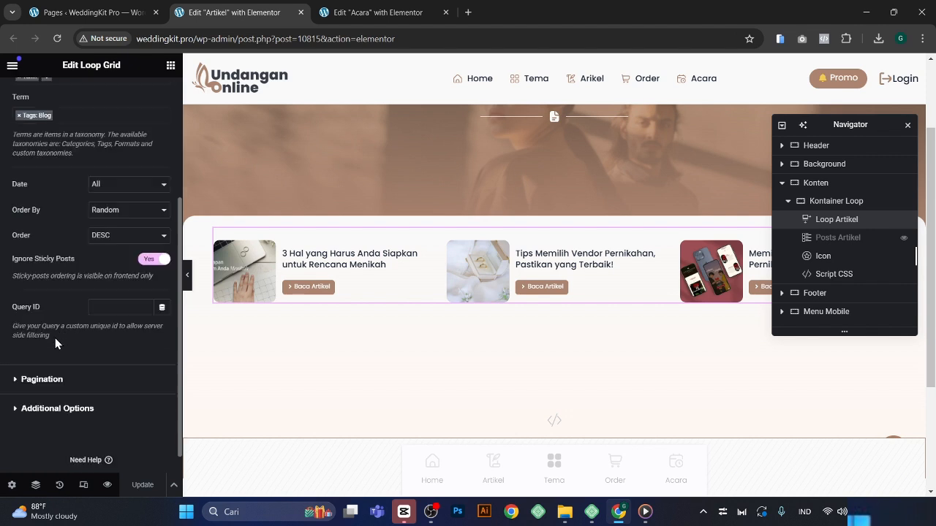
scroll(55, 337, up, 2)
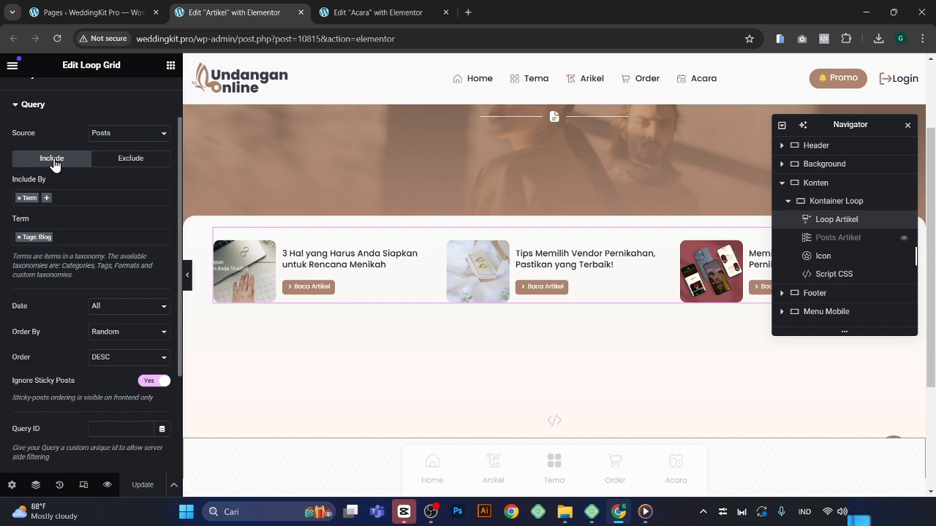
click(137, 161)
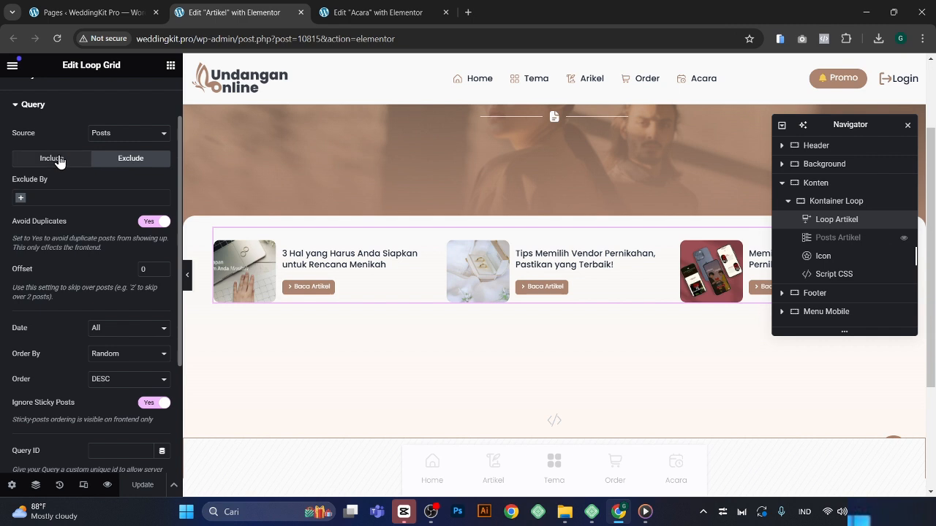
click(58, 161)
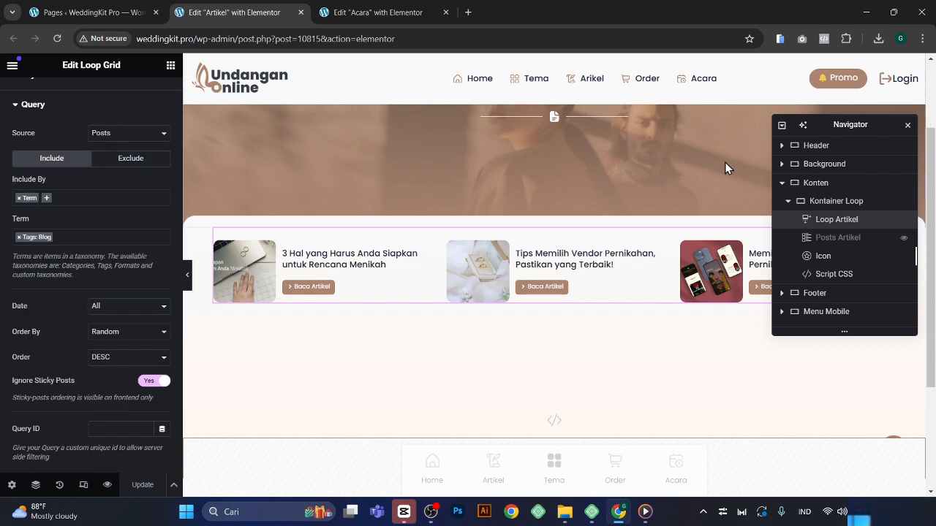
Step: Hide Loop Artikel, show Posts Artikel instead, and inspect the term filter in the Posts Artikel query settings
click(904, 221)
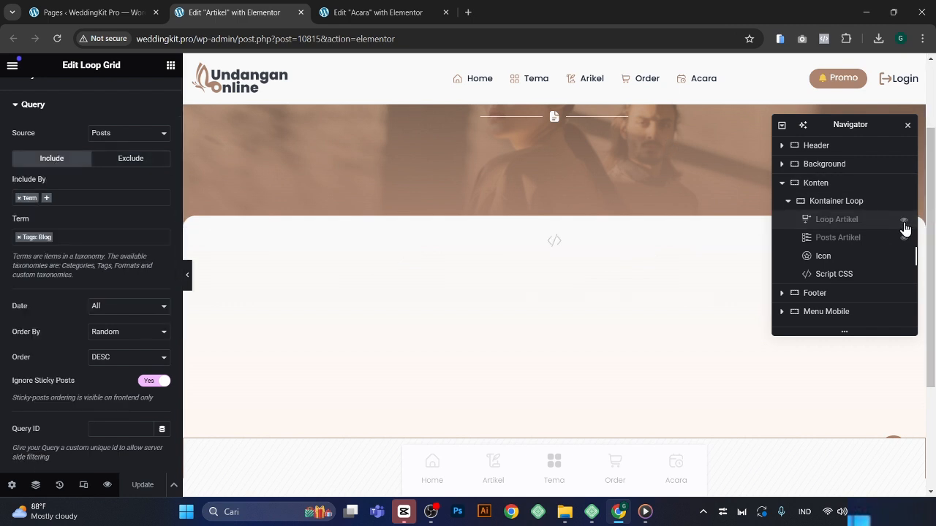
click(904, 237)
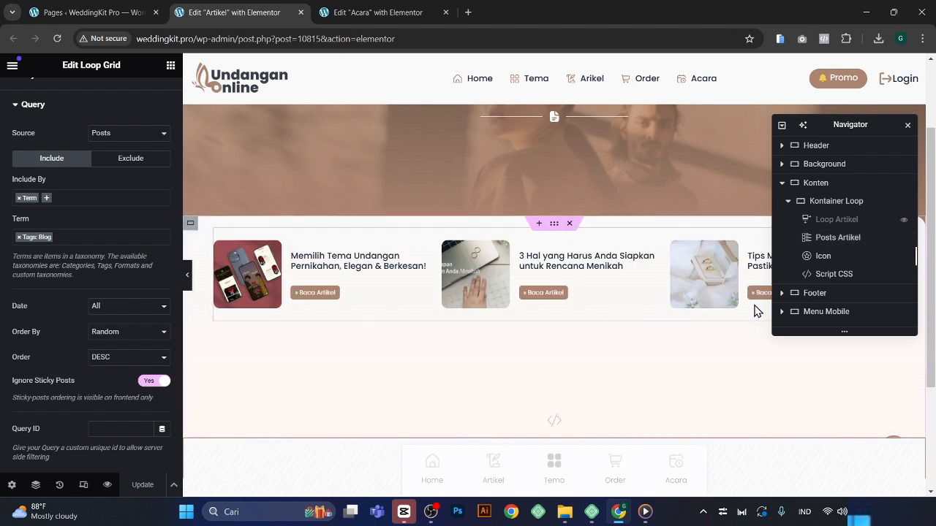
click(735, 319)
scroll(44, 212, down, 6)
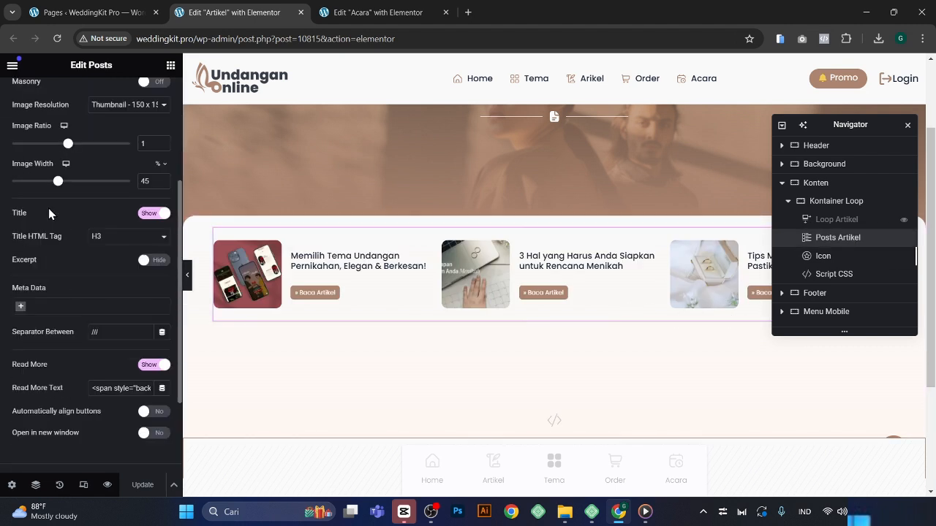
scroll(40, 249, down, 1)
click(46, 358)
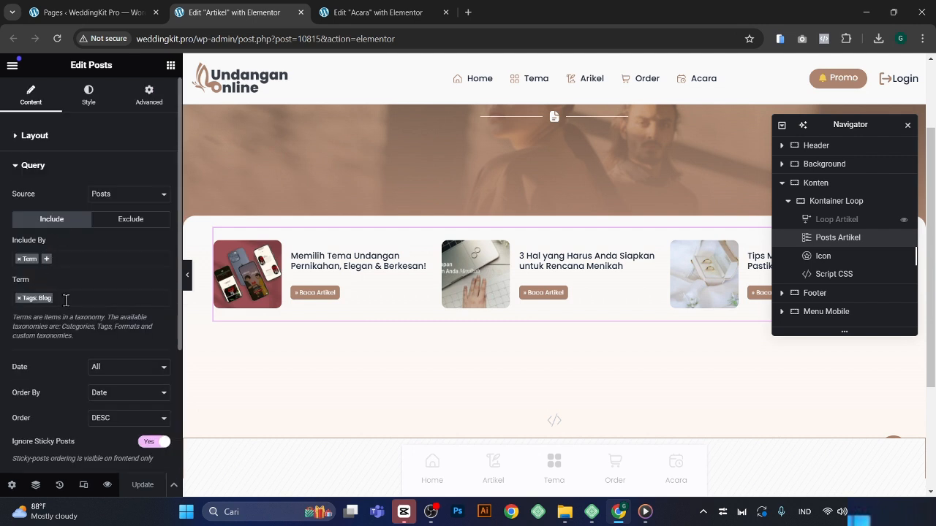
click(67, 300)
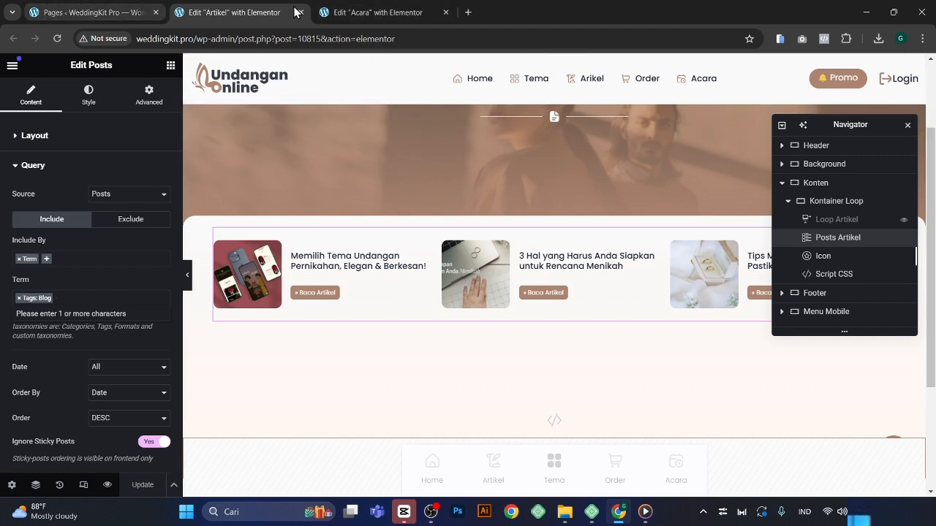
Step: In the Acara page's Elementor editor, hide the Posts Acara widget and open the query settings of Loop Acara
click(328, 10)
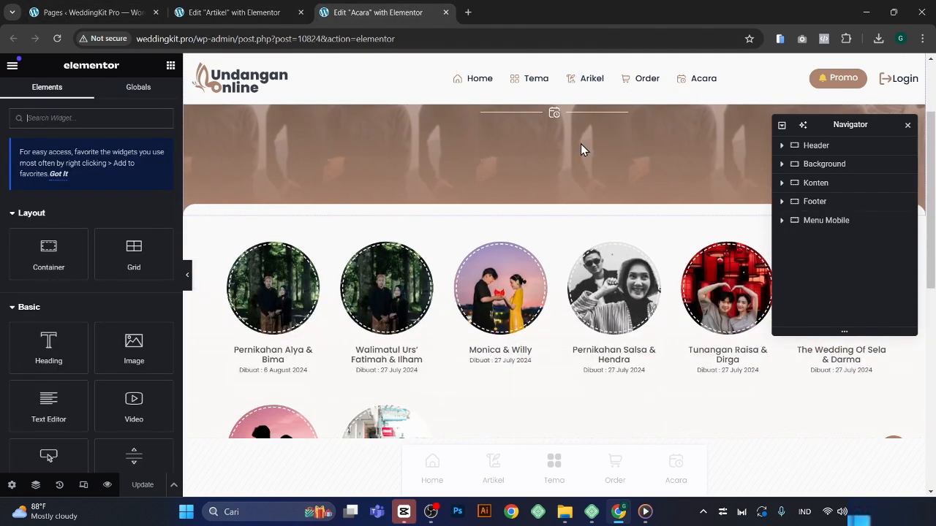
click(735, 267)
scroll(735, 268, down, 2)
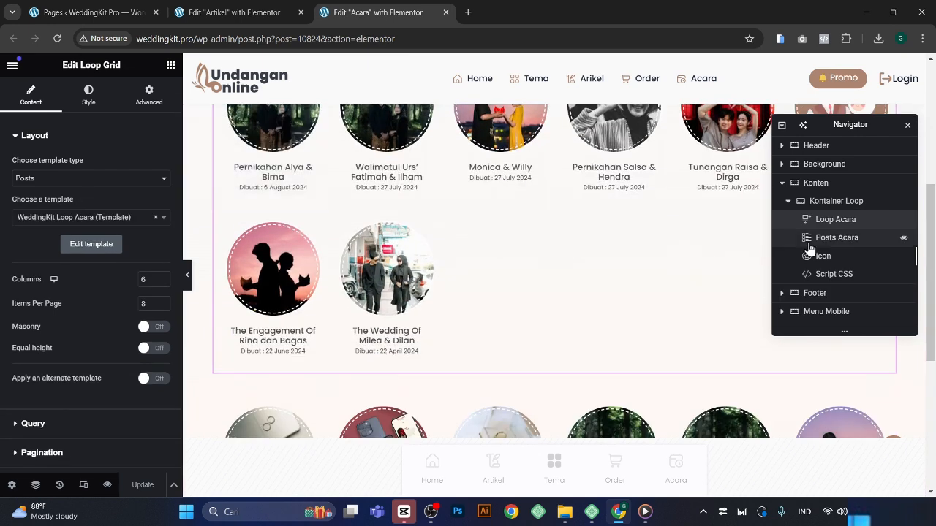
click(904, 242)
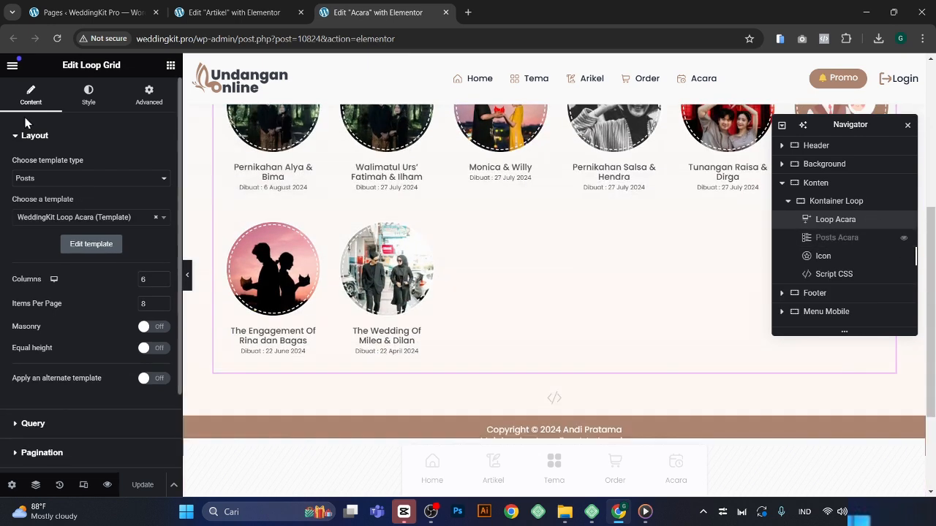
scroll(79, 171, down, 2)
click(41, 326)
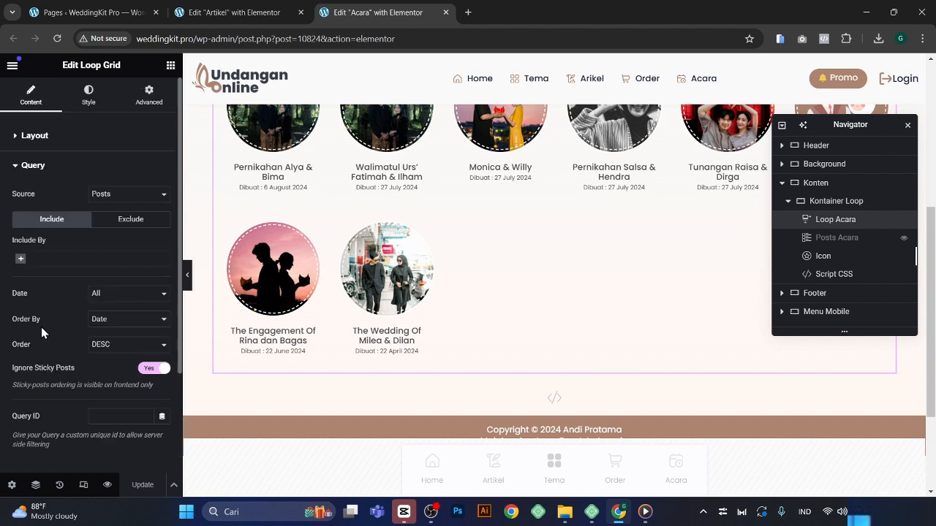
Step: Review the Exclude terms and the Include settings in the Loop Acara query
scroll(410, 242, up, 2)
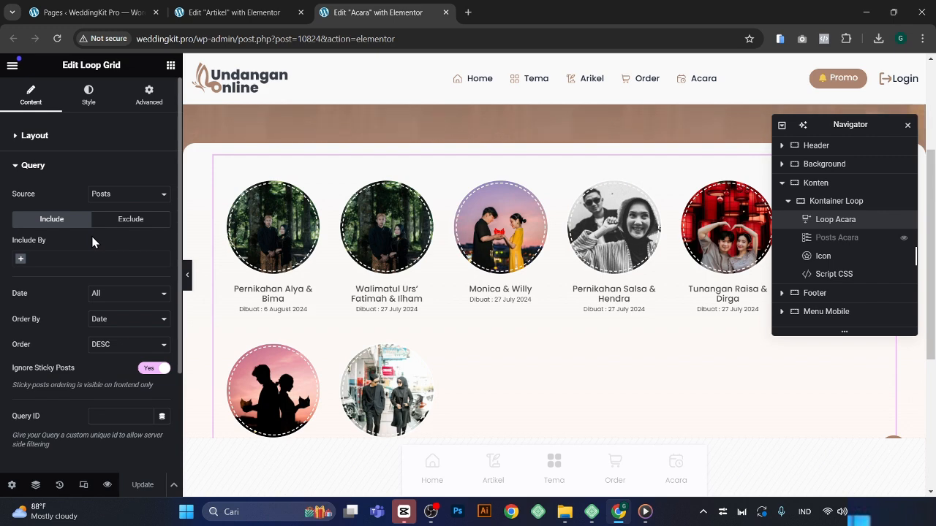
click(117, 219)
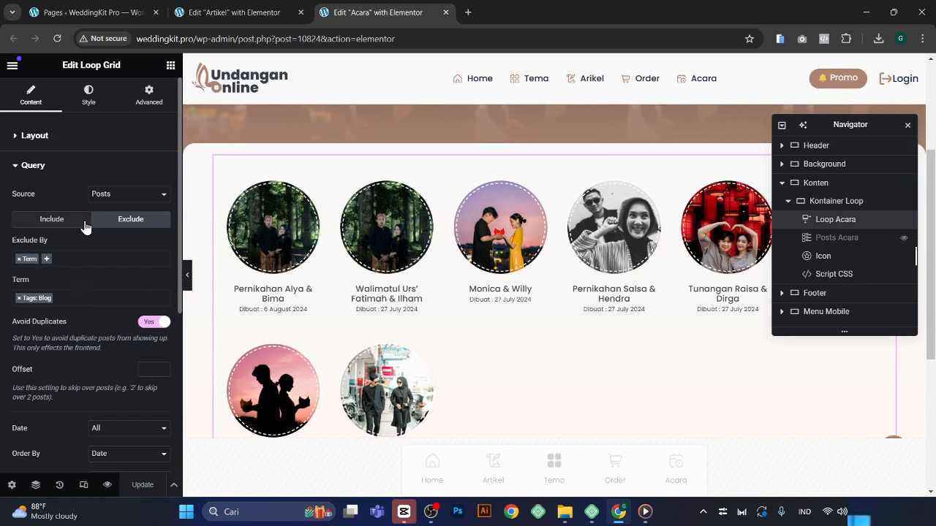
click(86, 298)
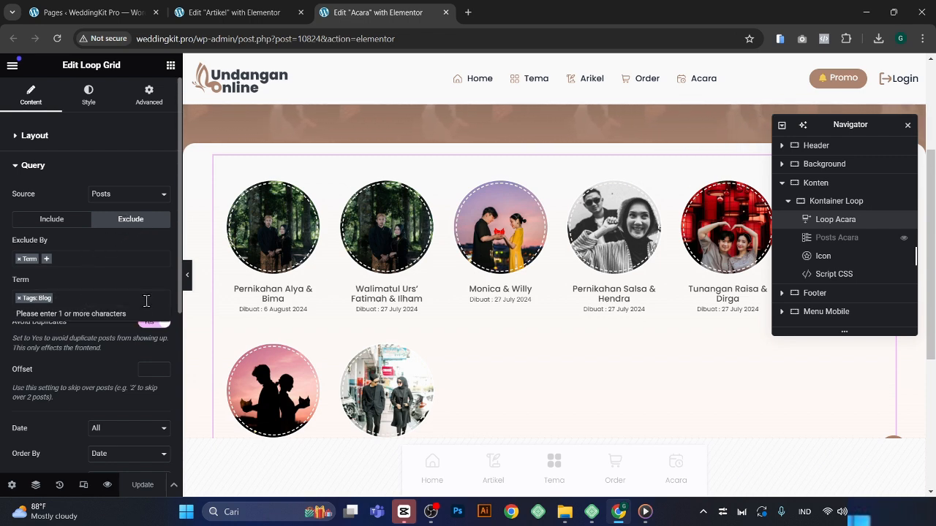
click(62, 220)
click(61, 220)
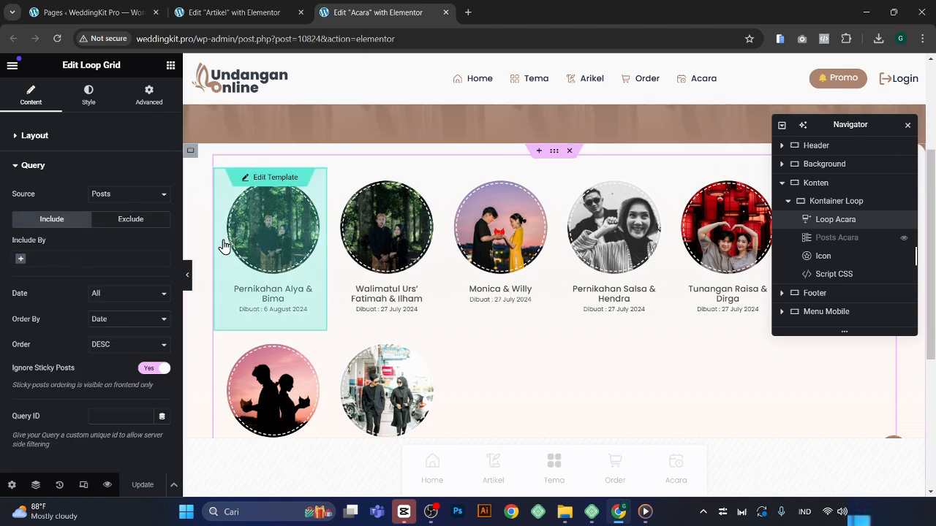
Step: Hide Loop Acara, show the Posts Acara widget and open its query settings
click(846, 240)
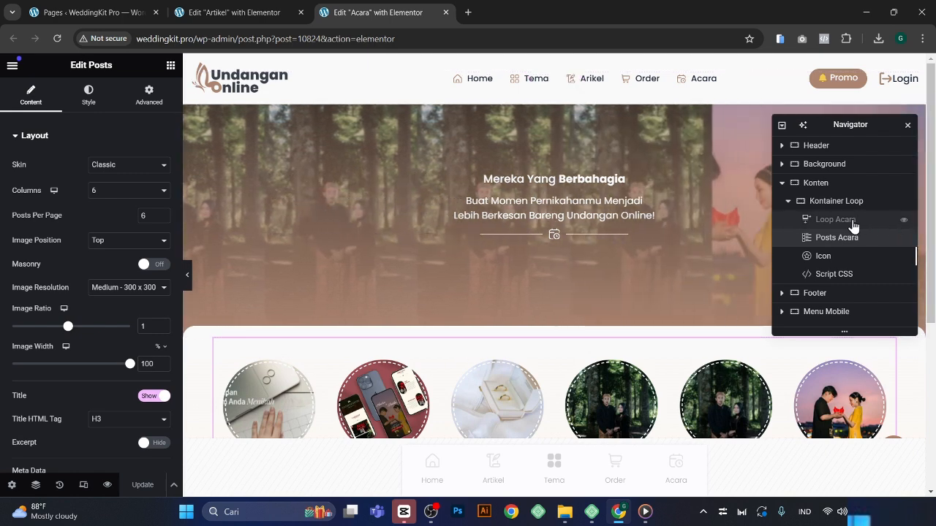
scroll(69, 298, down, 3)
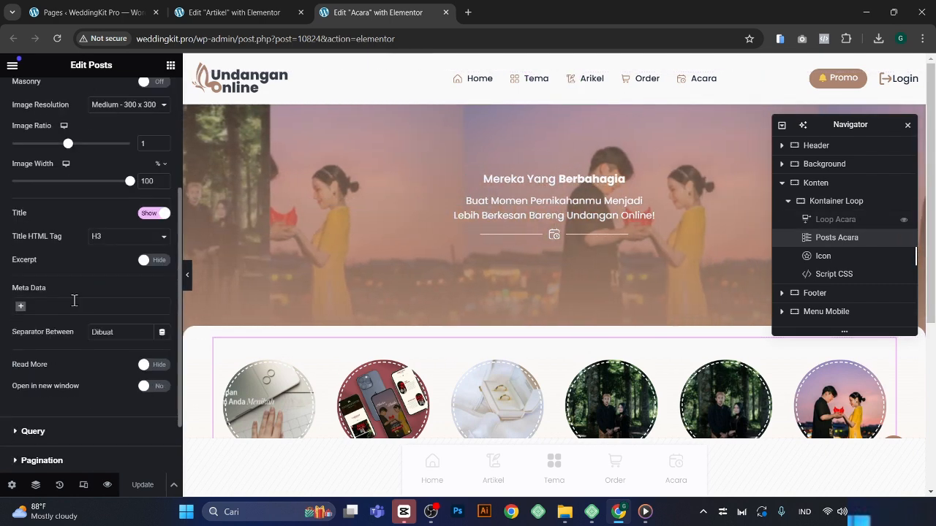
scroll(72, 291, down, 1)
click(51, 355)
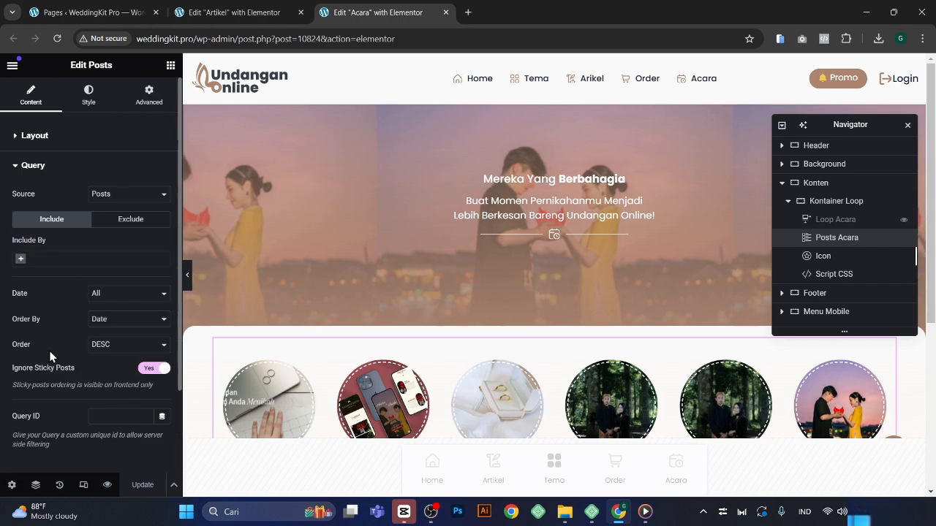
Step: Exclude posts by Term with the tag Blog in the Posts Acara query and update the page
click(128, 227)
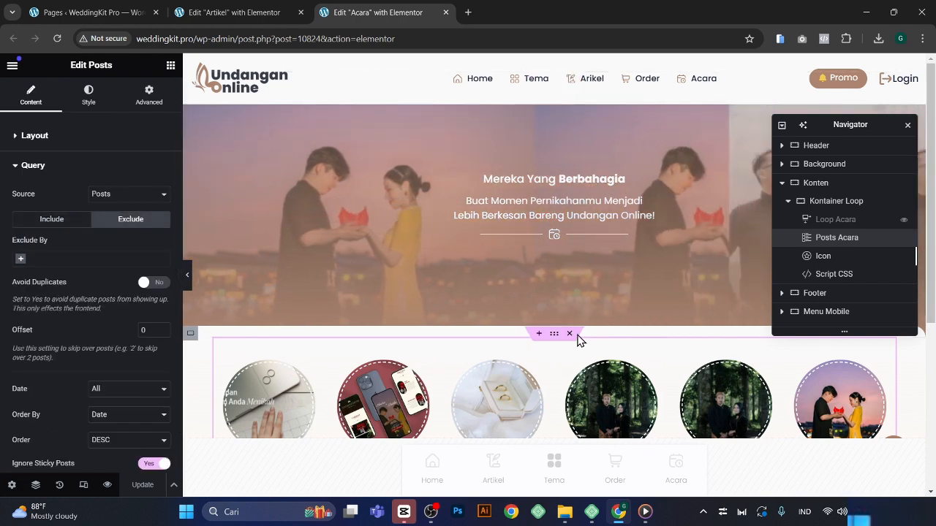
scroll(578, 336, down, 2)
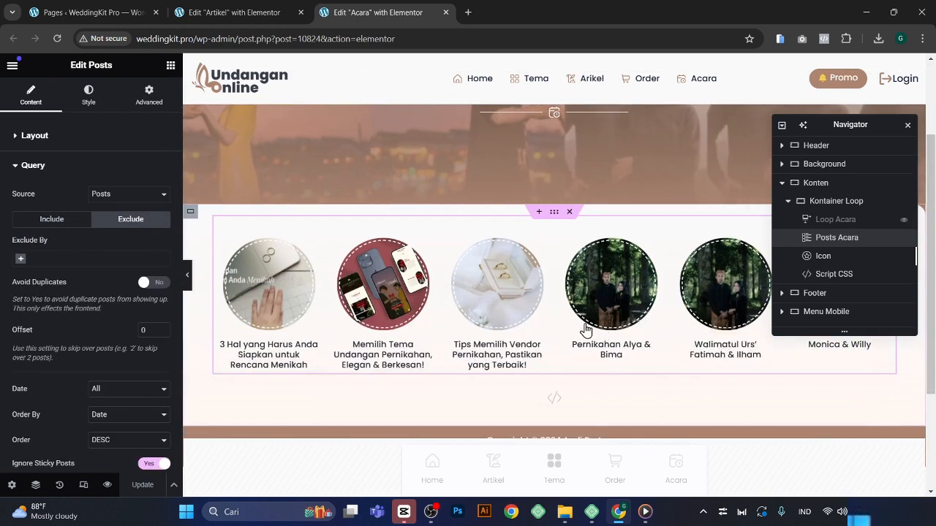
click(42, 257)
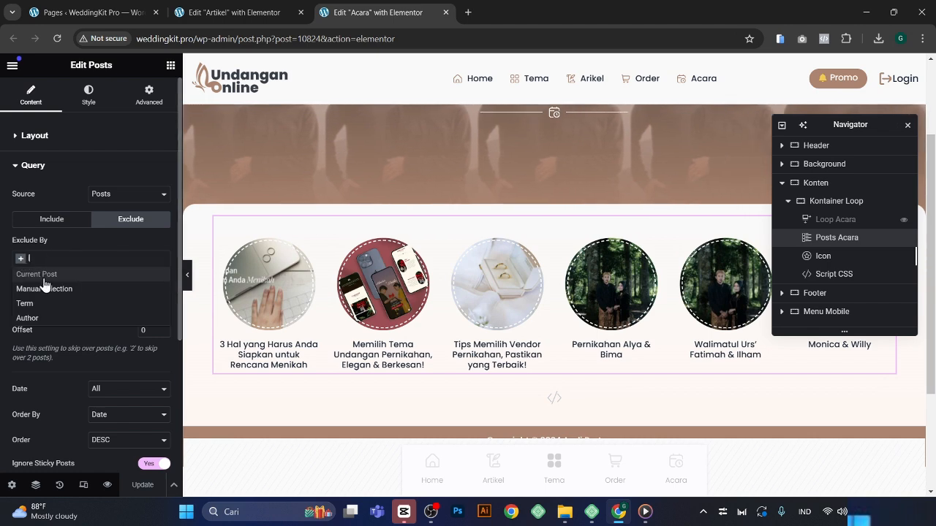
click(40, 303)
click(69, 296)
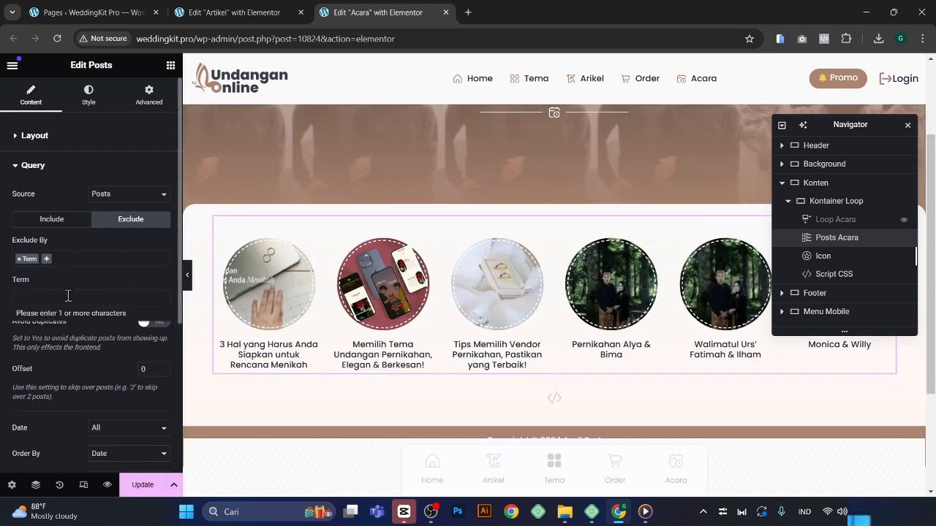
text(blog)
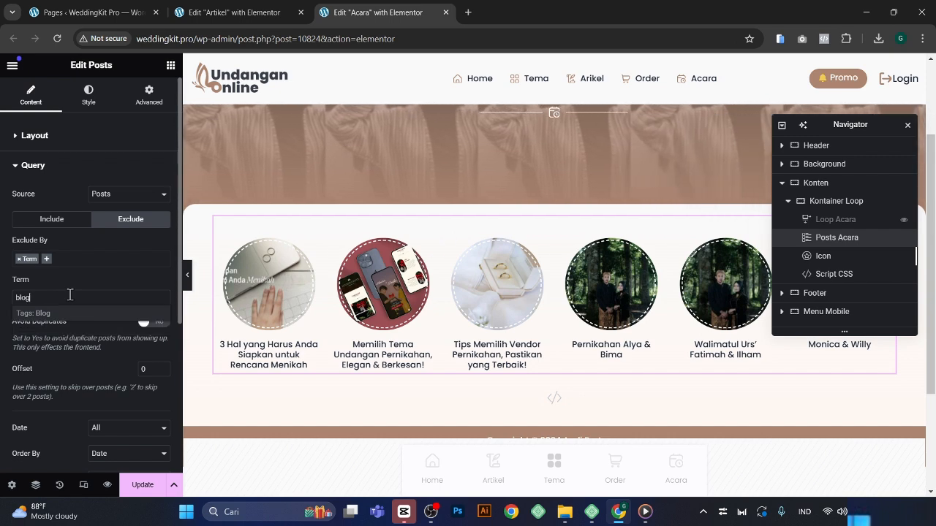
click(52, 312)
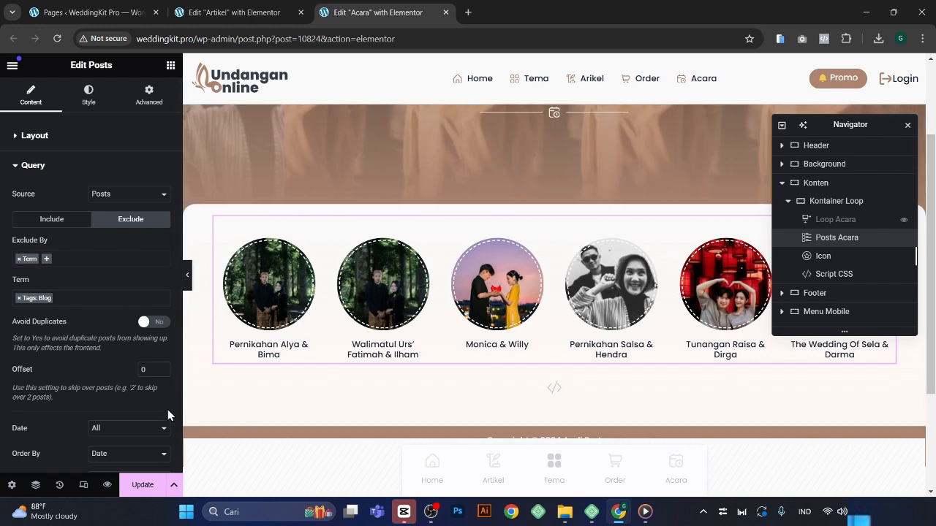
click(150, 484)
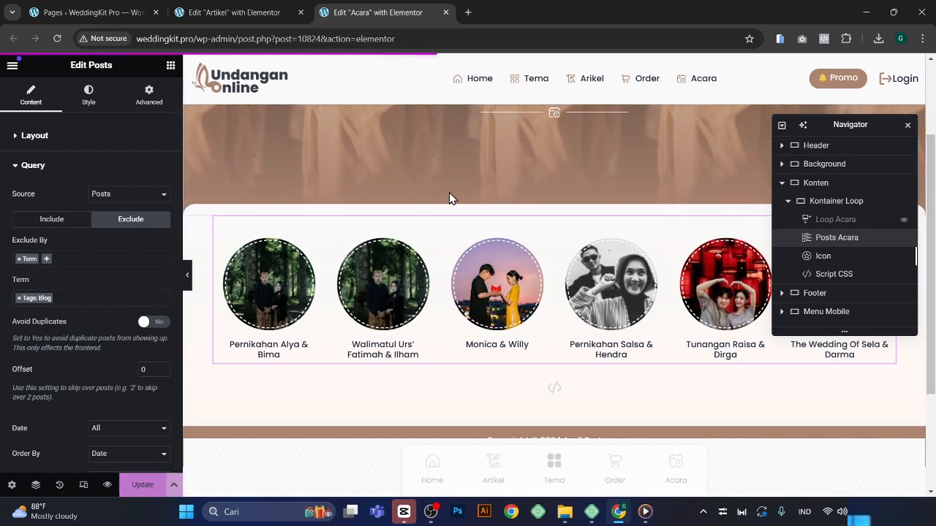
Step: Return to the WordPress Posts list and dismiss the Elementor contribution notice
click(275, 8)
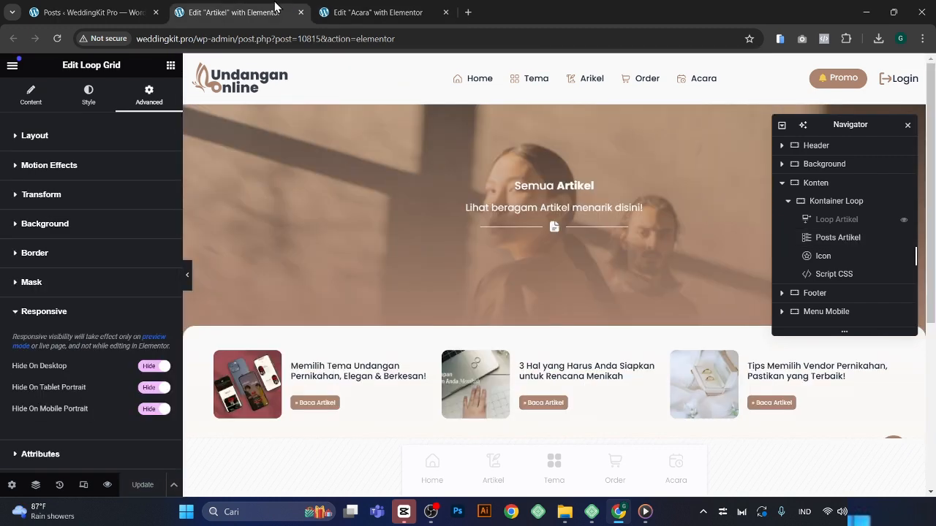
click(107, 9)
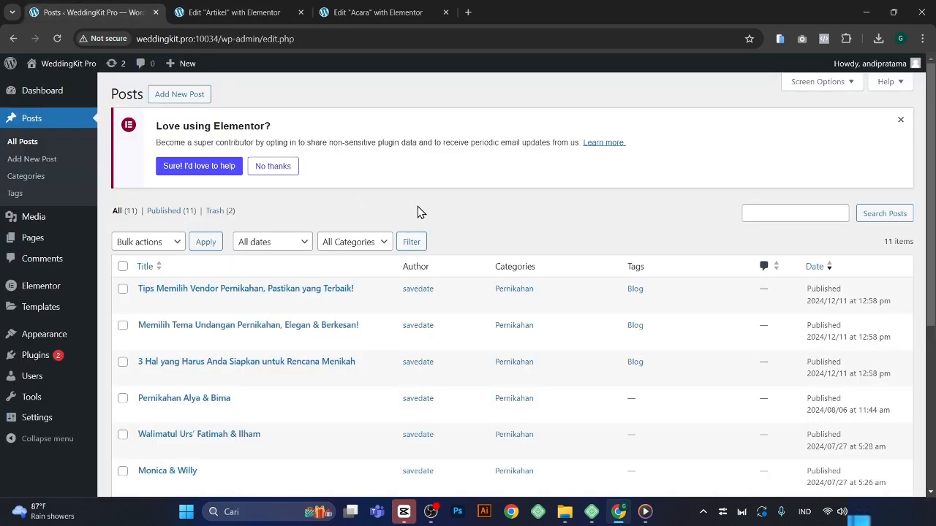
click(900, 120)
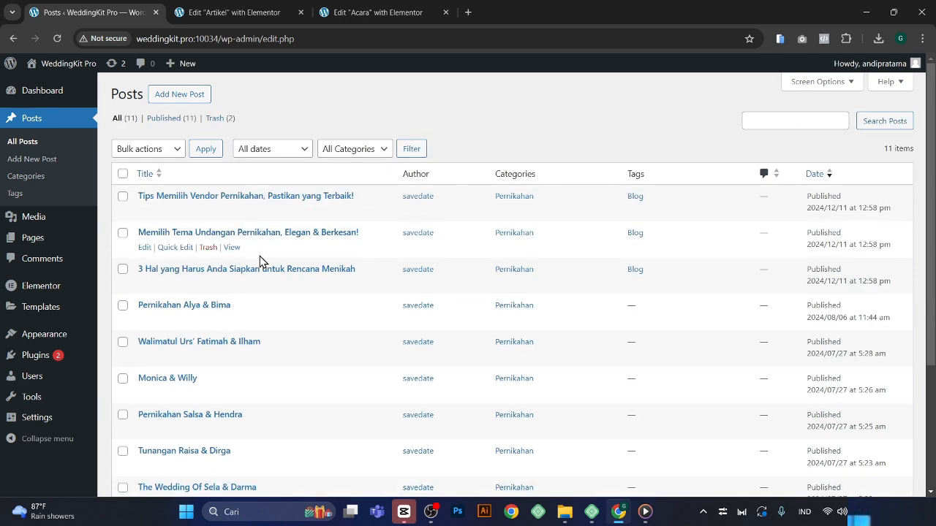
Step: View the article "3 Hal yang Harus Anda Siapkan untuk Rencana Menikah" in a new tab and examine its page layout
right_click(231, 284)
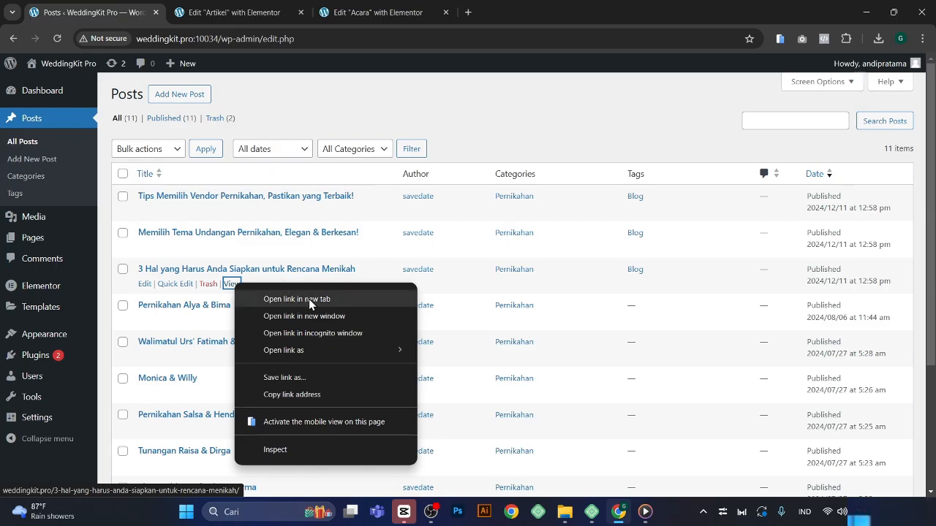
click(312, 299)
click(254, 9)
scroll(358, 194, down, 20)
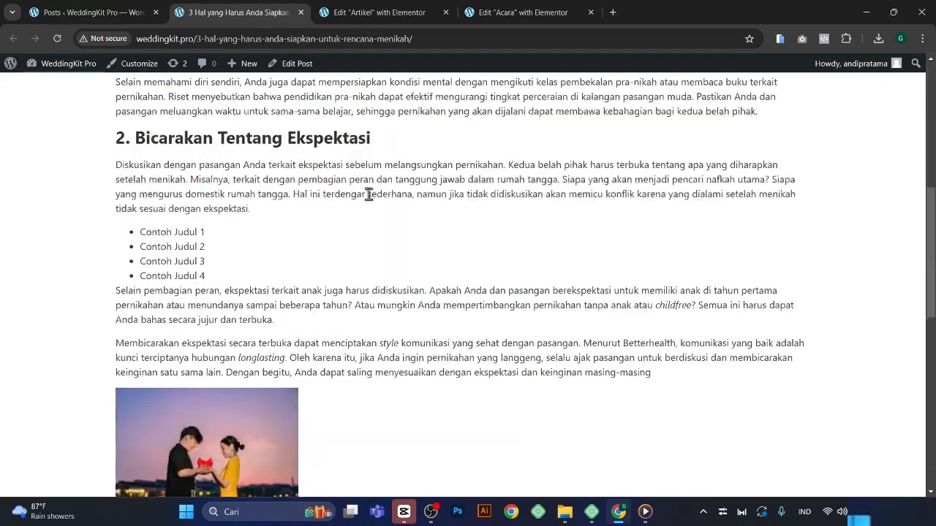
scroll(439, 220, up, 8)
scroll(428, 264, up, 10)
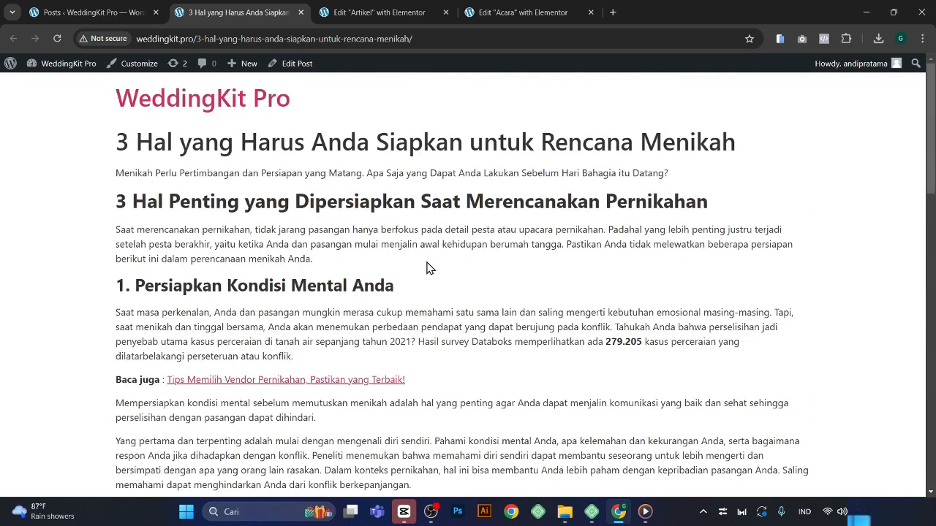
Step: Go to the saved Elementor templates and filter the published ones to the Single Post type
click(104, 14)
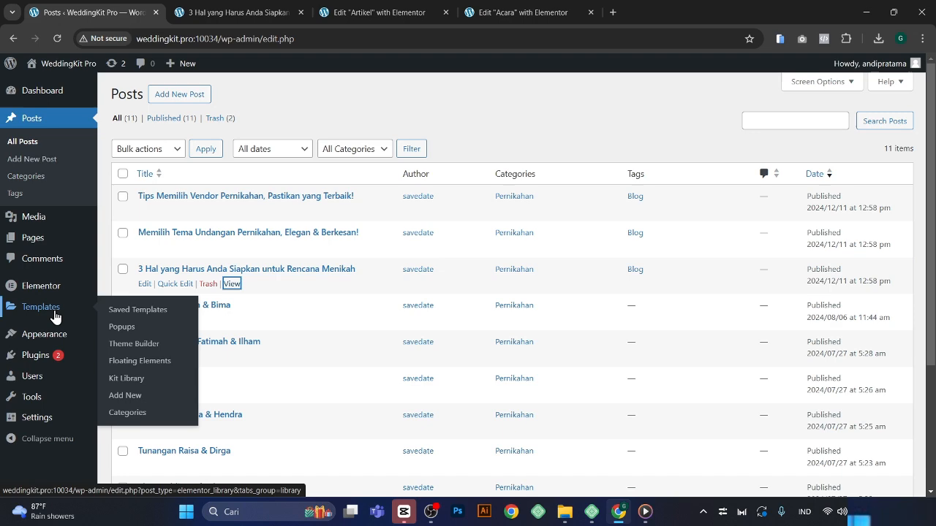
click(135, 310)
click(164, 288)
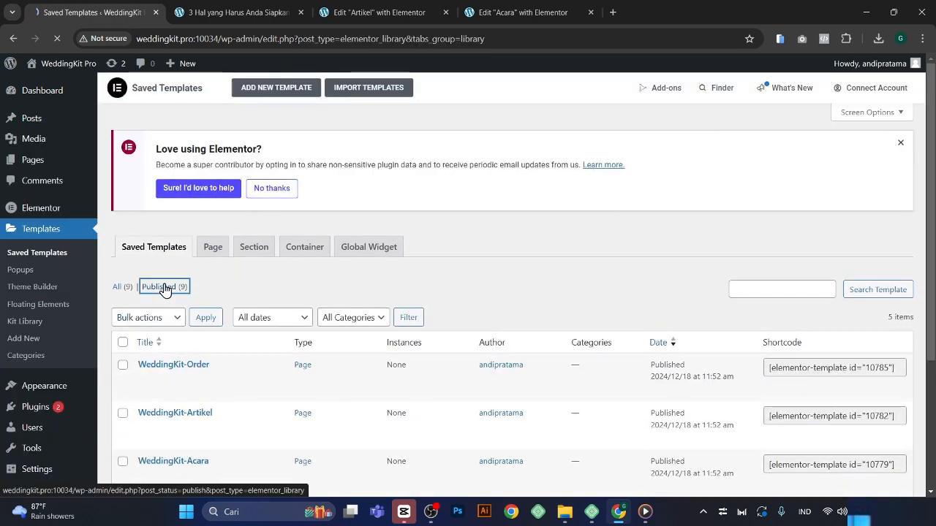
click(556, 251)
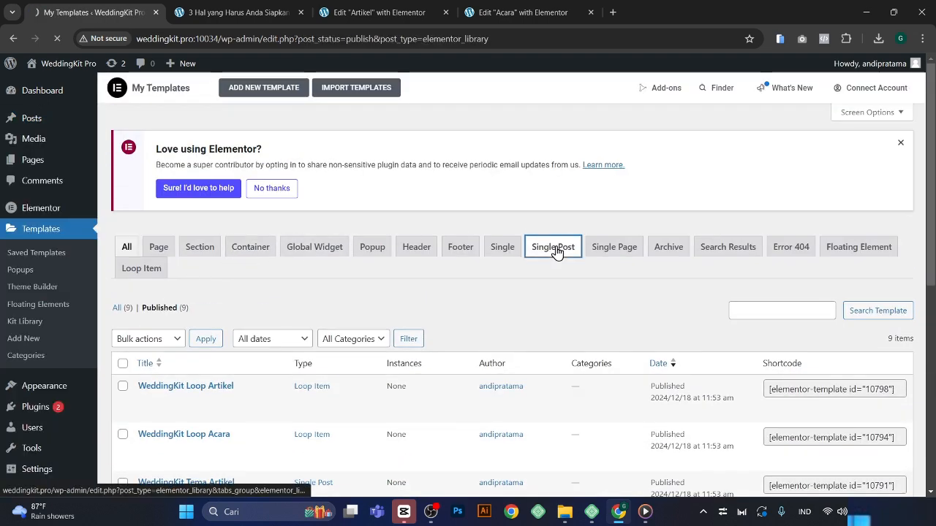
scroll(282, 295, down, 1)
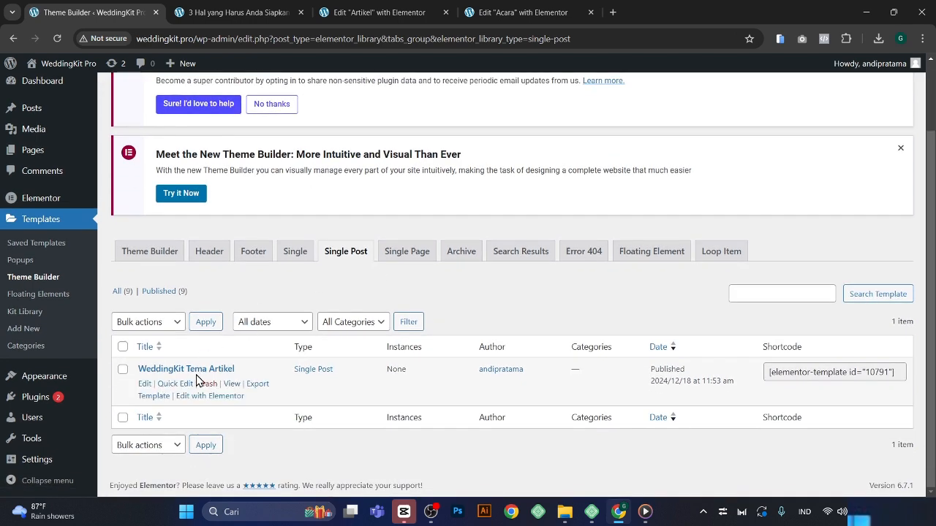
Step: Open the WeddingKit Tema Artikel template for editing with Elementor in a new tab
right_click(229, 403)
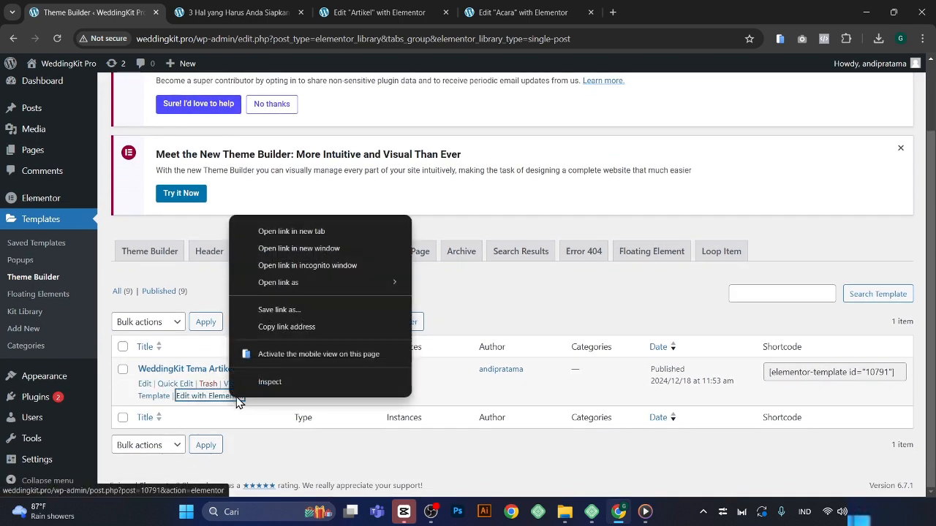
click(326, 231)
click(397, 7)
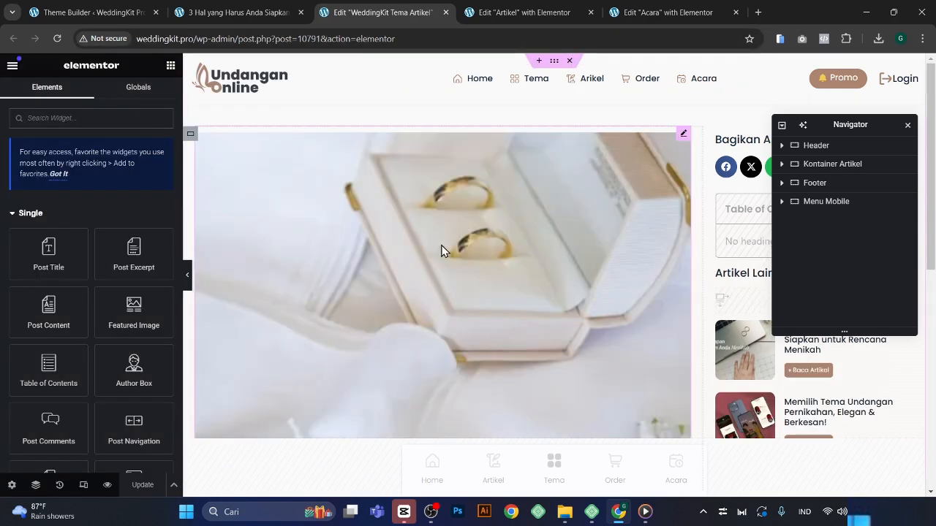
Step: Add a display condition to the WeddingKit Tema Artikel template that includes posts In Tag Blog, and save it
click(174, 486)
click(82, 430)
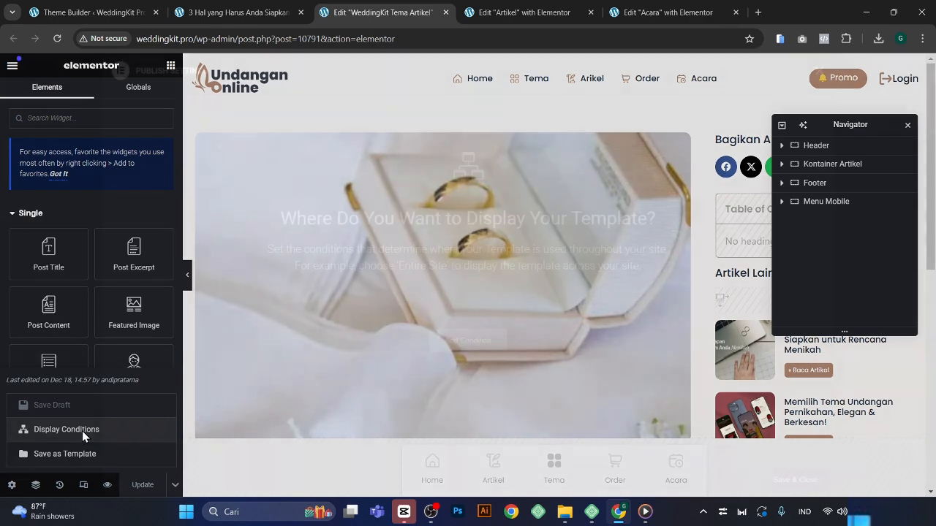
click(480, 341)
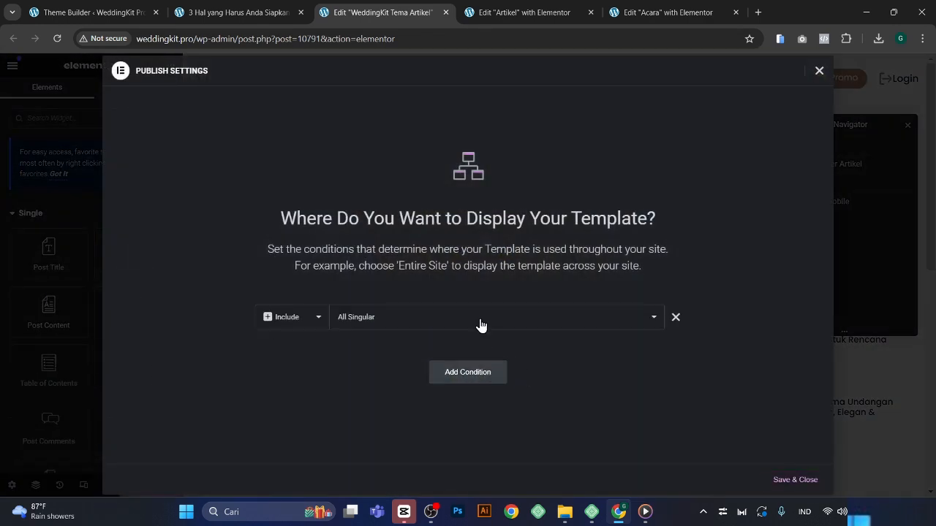
click(480, 321)
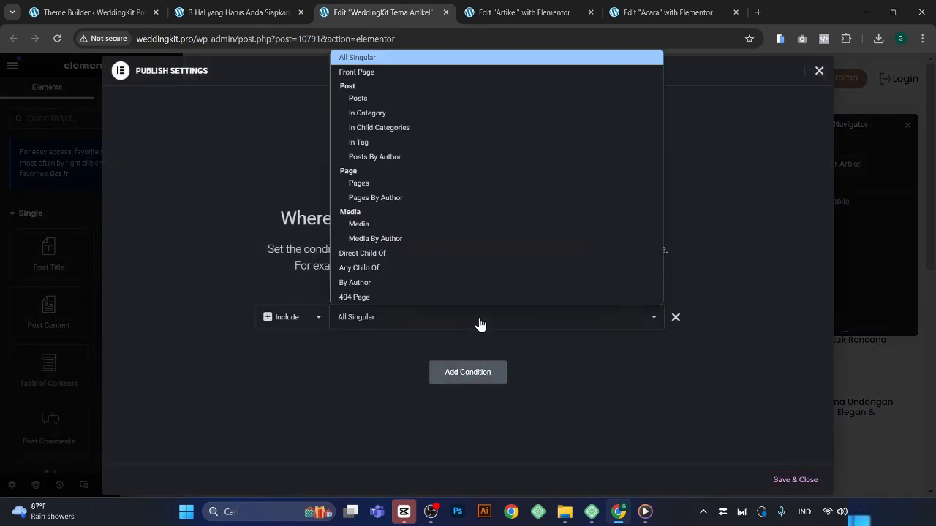
click(397, 143)
click(593, 320)
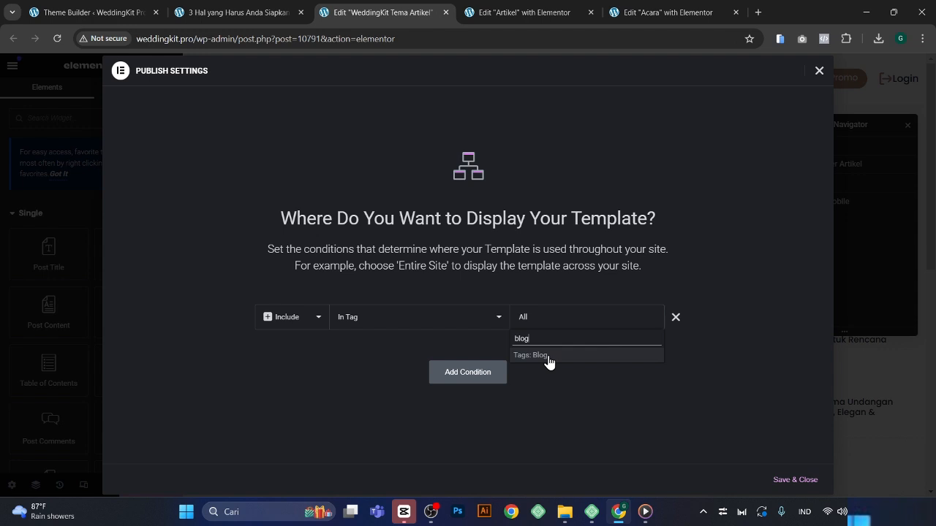
click(550, 357)
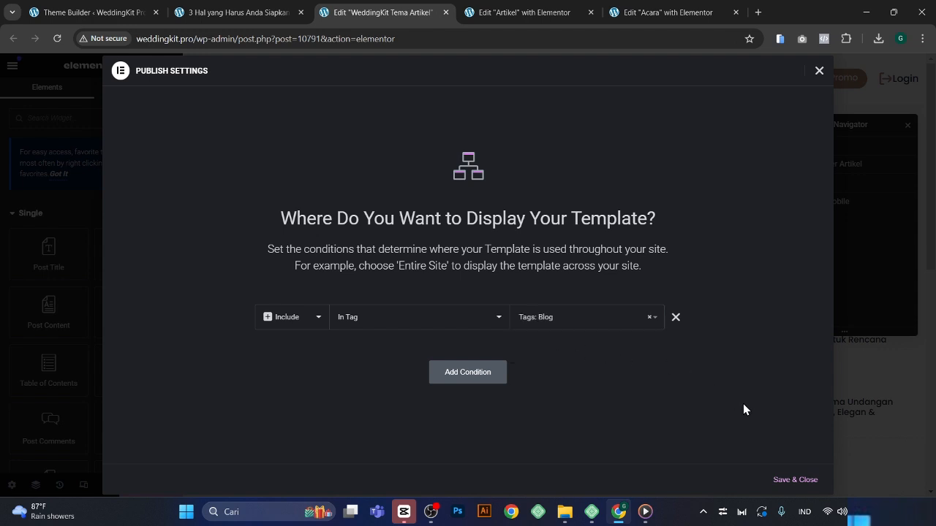
click(789, 480)
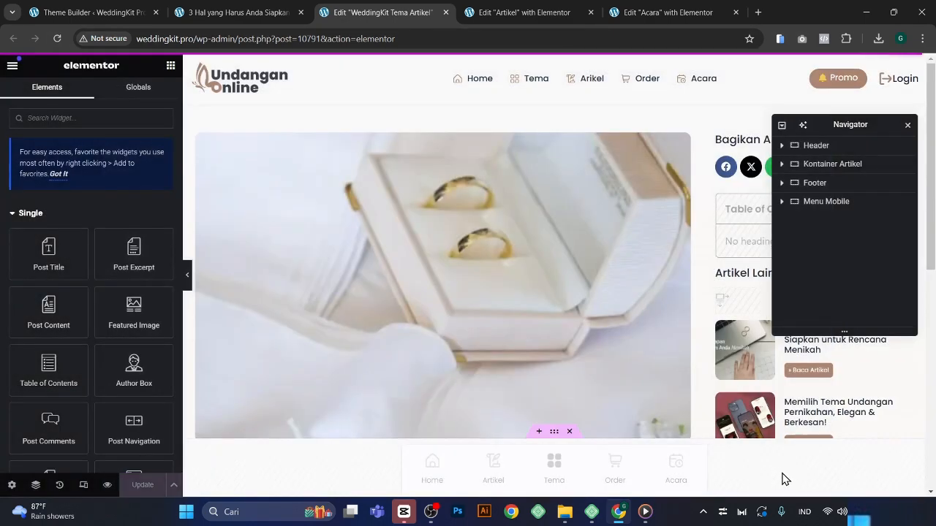
Step: Reload the published "3 Hal yang Harus Anda Siapkan" article and examine its content and sidebar with the template applied
click(235, 13)
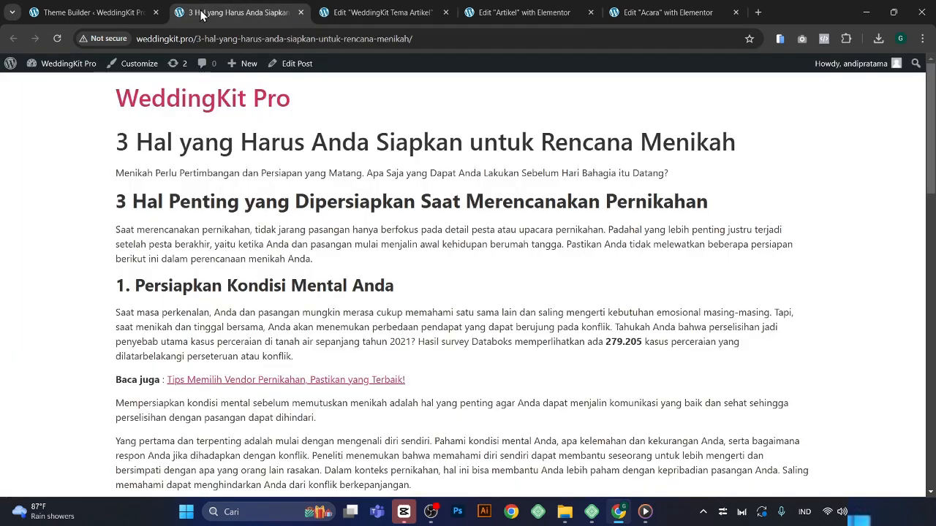
click(58, 39)
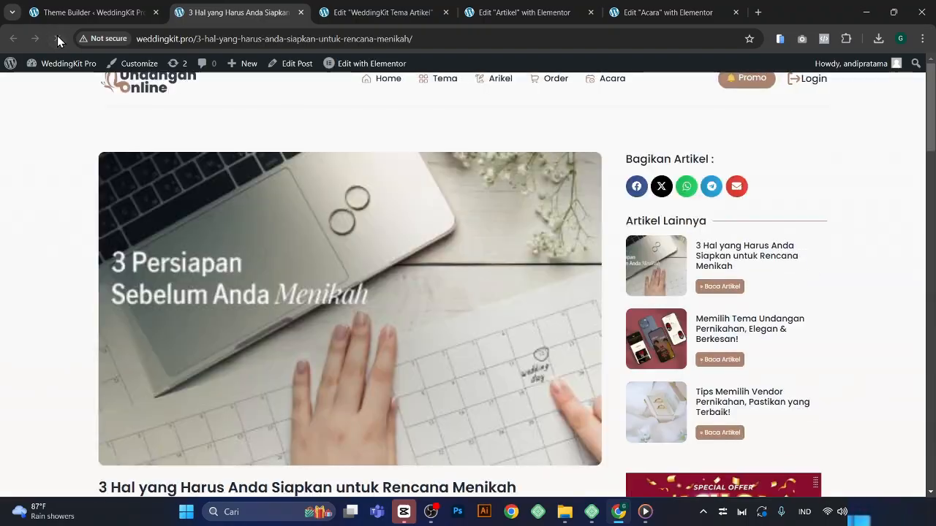
scroll(432, 169, down, 8)
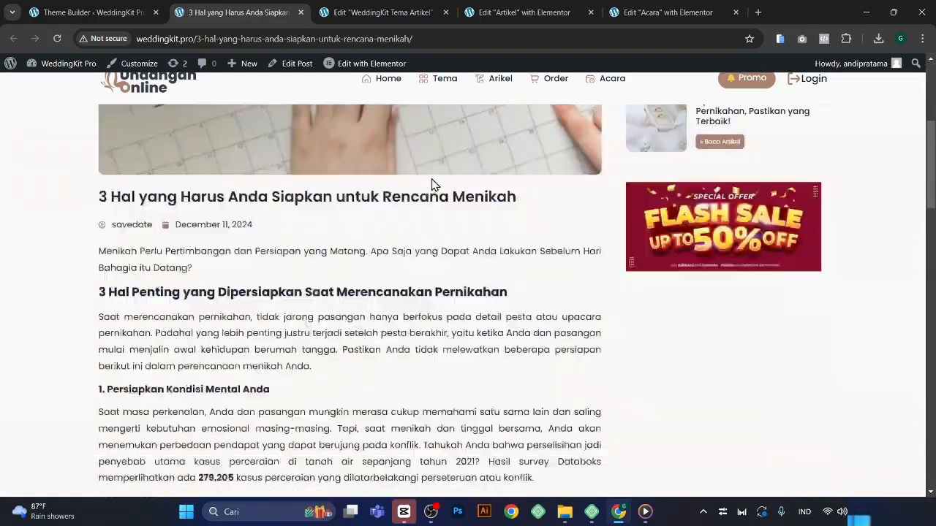
scroll(430, 177, down, 10)
scroll(428, 190, up, 15)
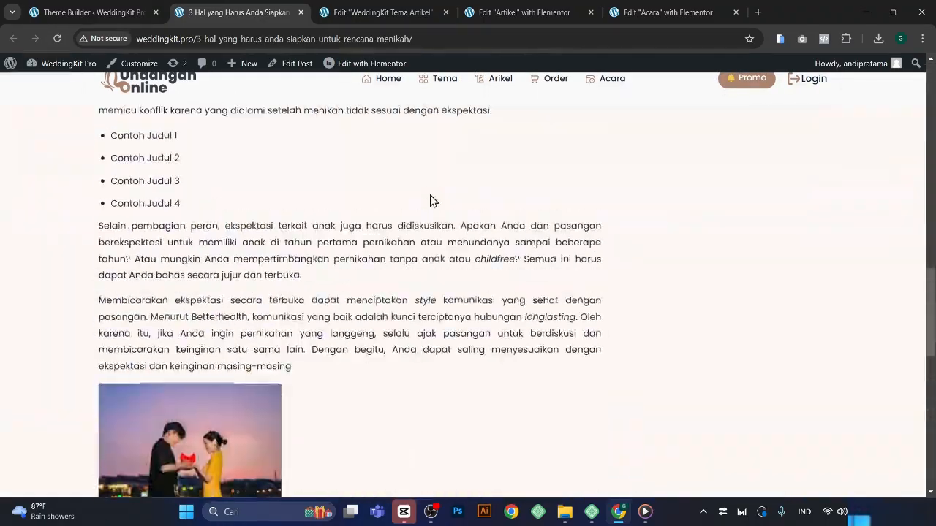
scroll(429, 193, up, 3)
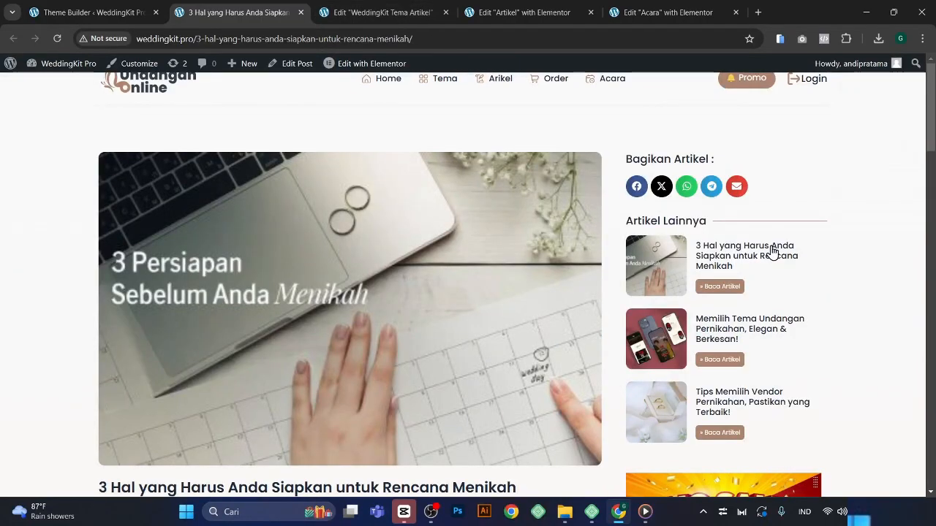
scroll(673, 263, down, 4)
scroll(475, 227, up, 5)
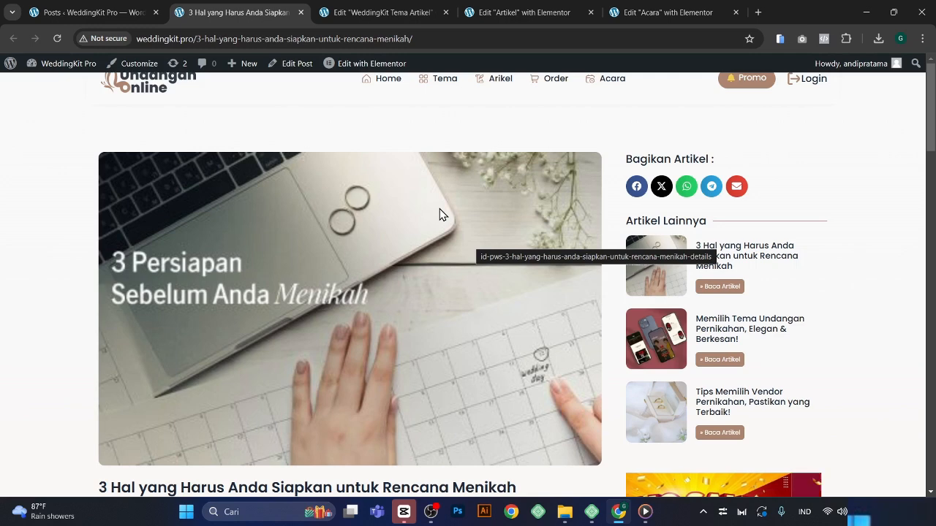